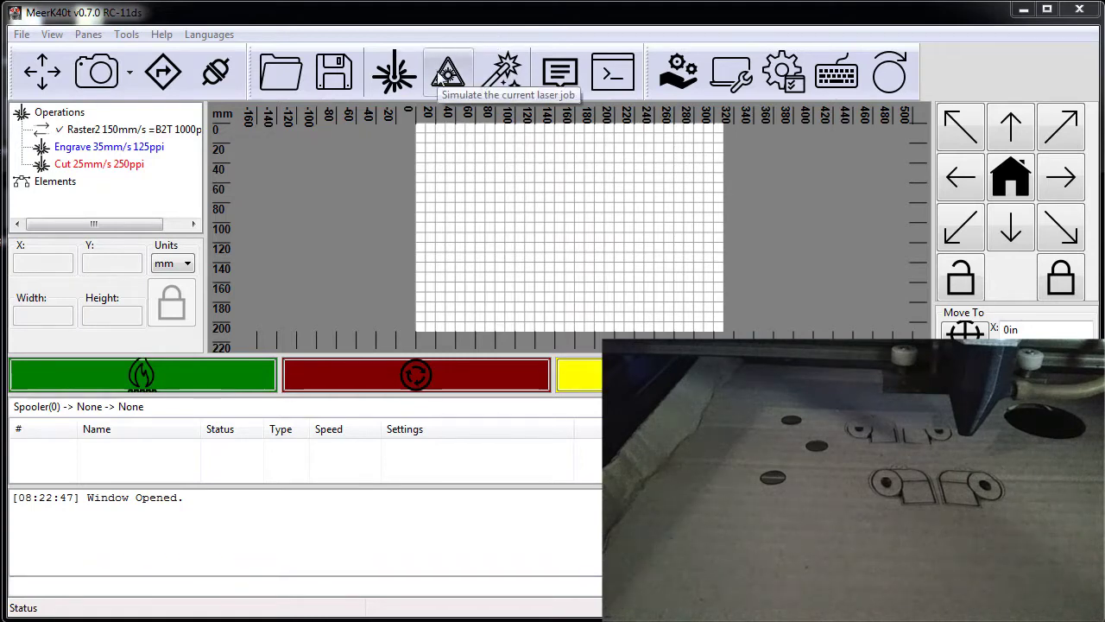
# Configure device 0 with the moshi driver and moshi output in the Device Manager, and activate it.
pyautogui.click(678, 76)
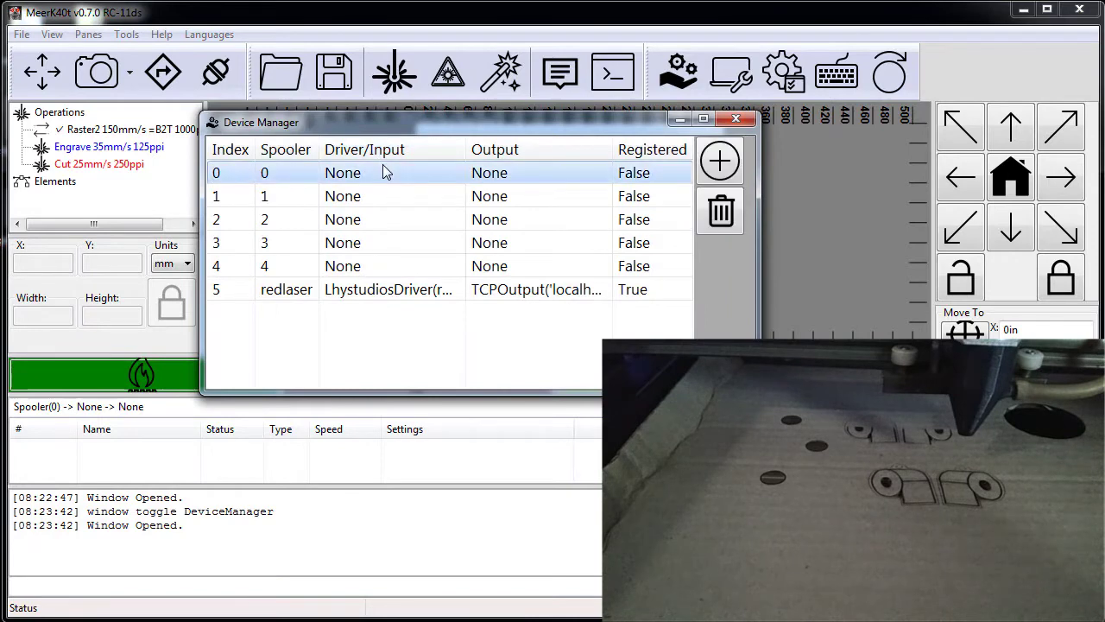
pyautogui.click(722, 161)
pyautogui.click(447, 261)
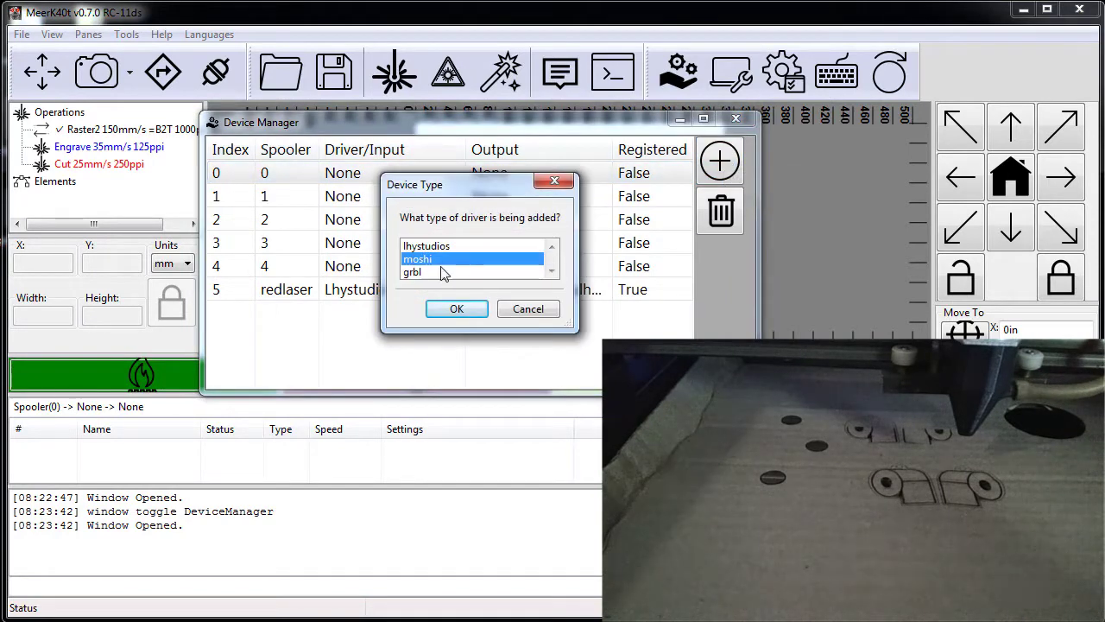
pyautogui.click(458, 311)
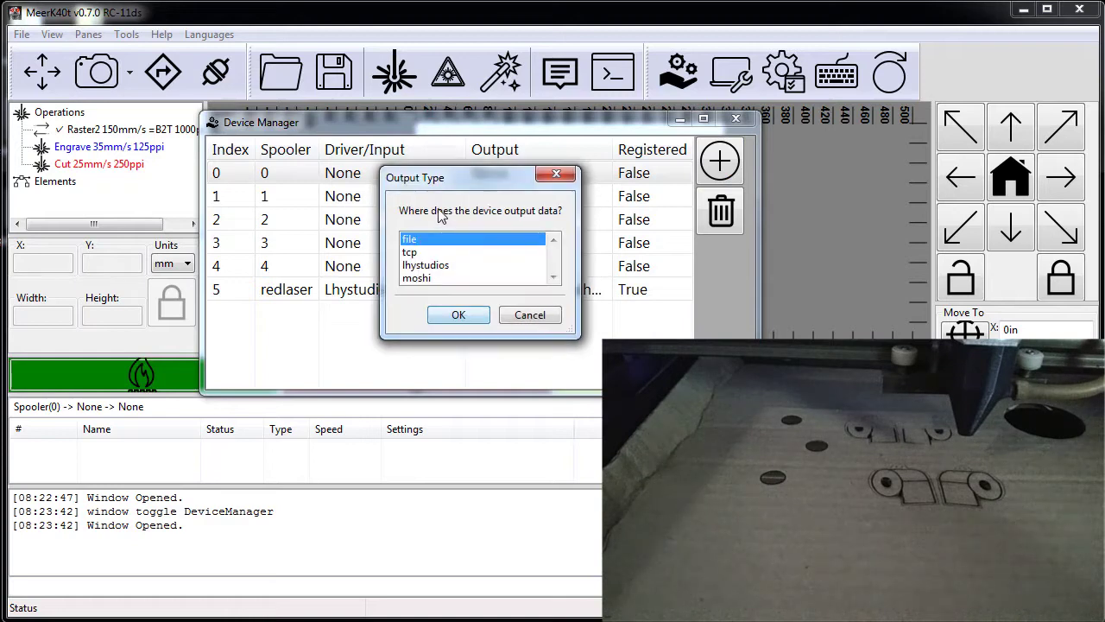
pyautogui.click(442, 278)
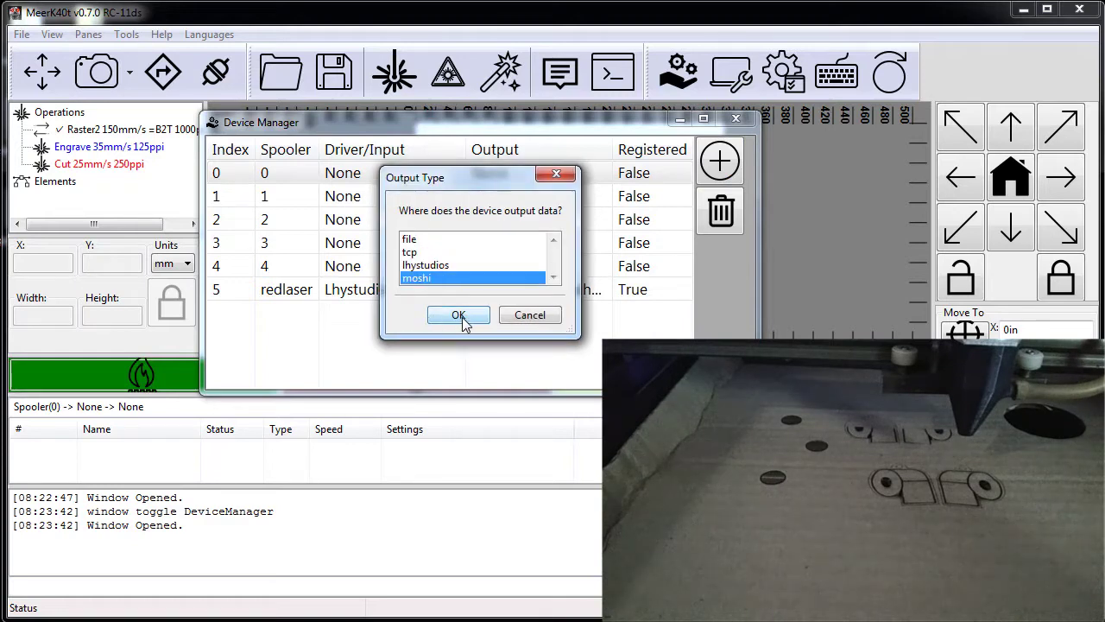
pyautogui.click(460, 316)
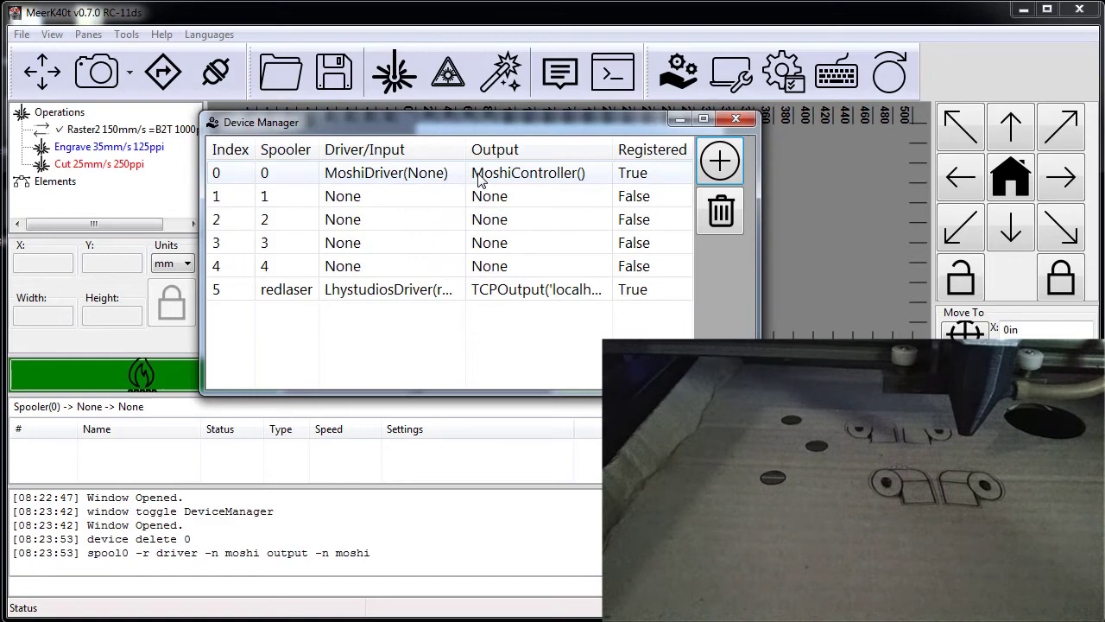
pyautogui.click(558, 177)
pyautogui.doubleClick(521, 177)
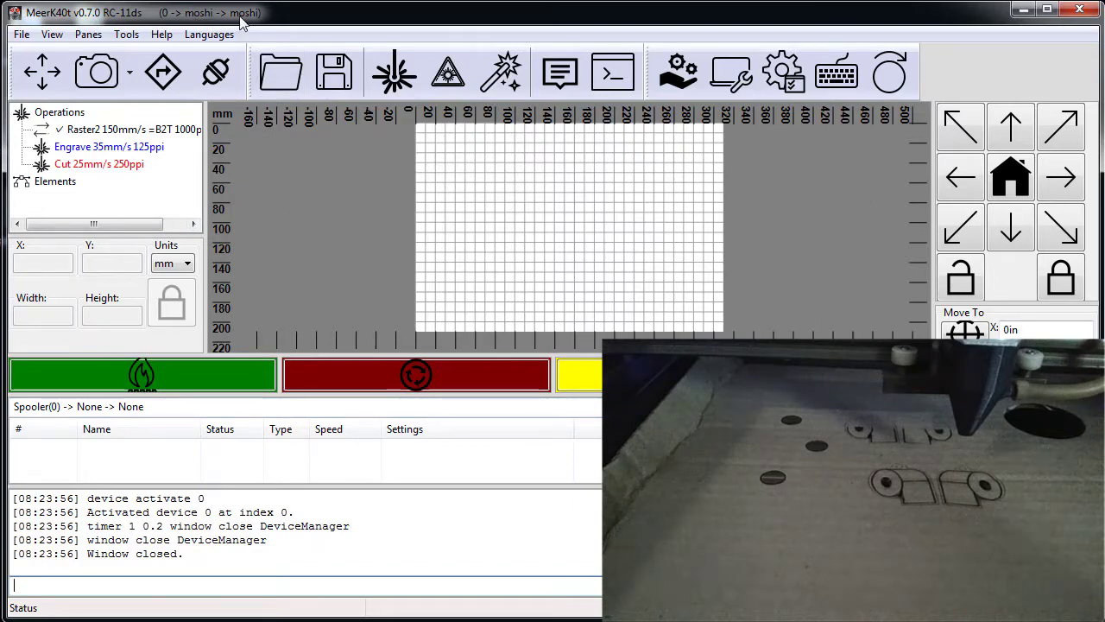
# Jog the laser head in 10 mm increments, 80 mm to the right and 50 mm down in total.
pyautogui.click(1053, 189)
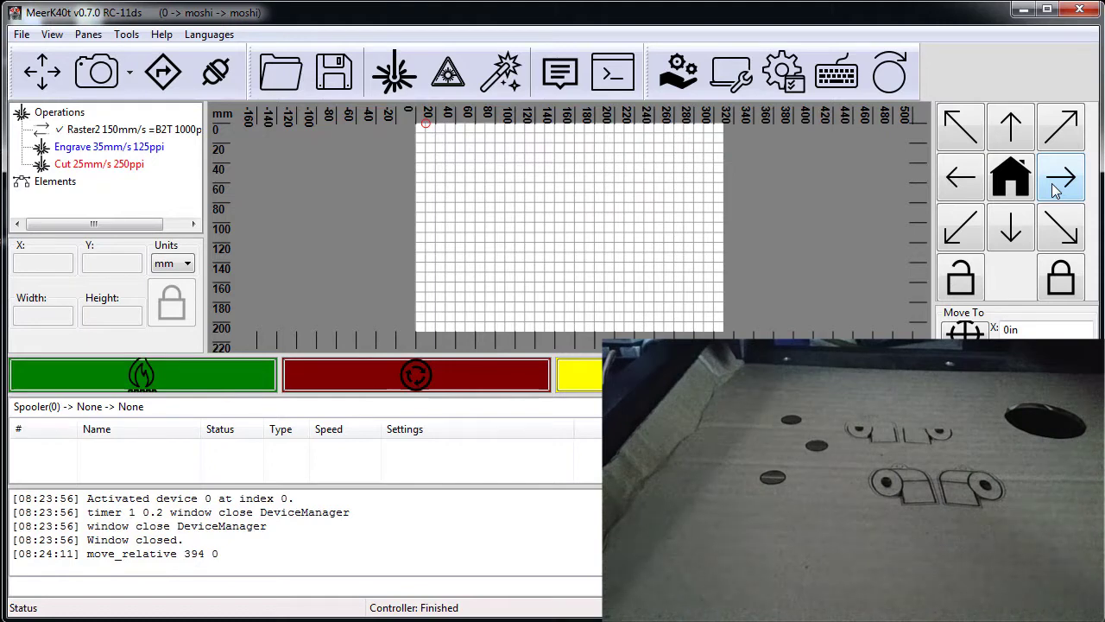
pyautogui.click(1054, 190)
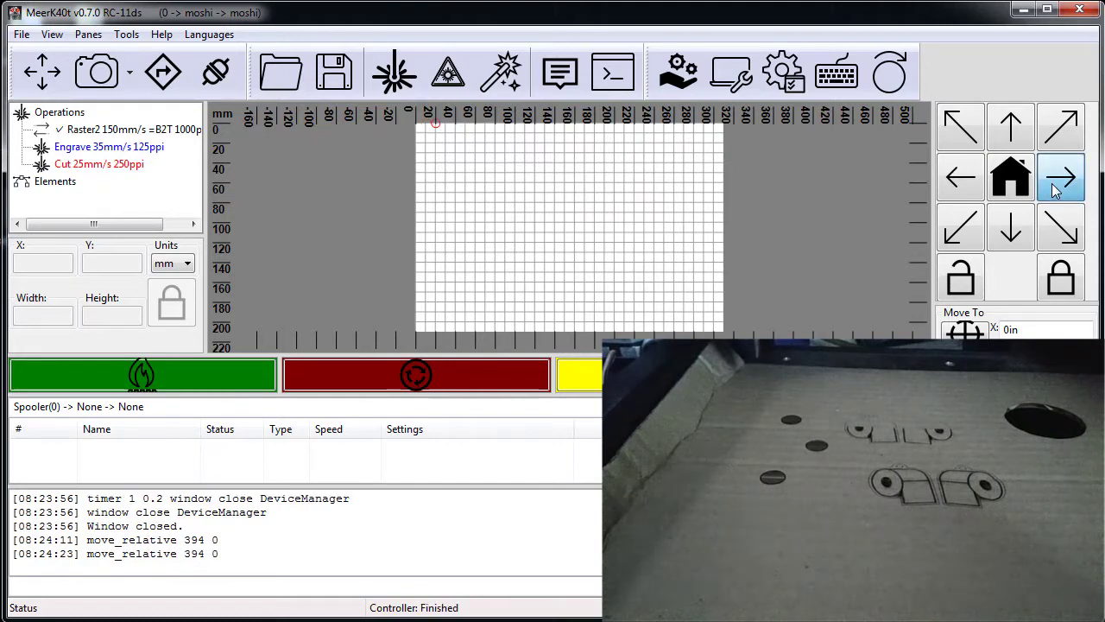
pyautogui.click(1054, 190)
pyautogui.click(993, 244)
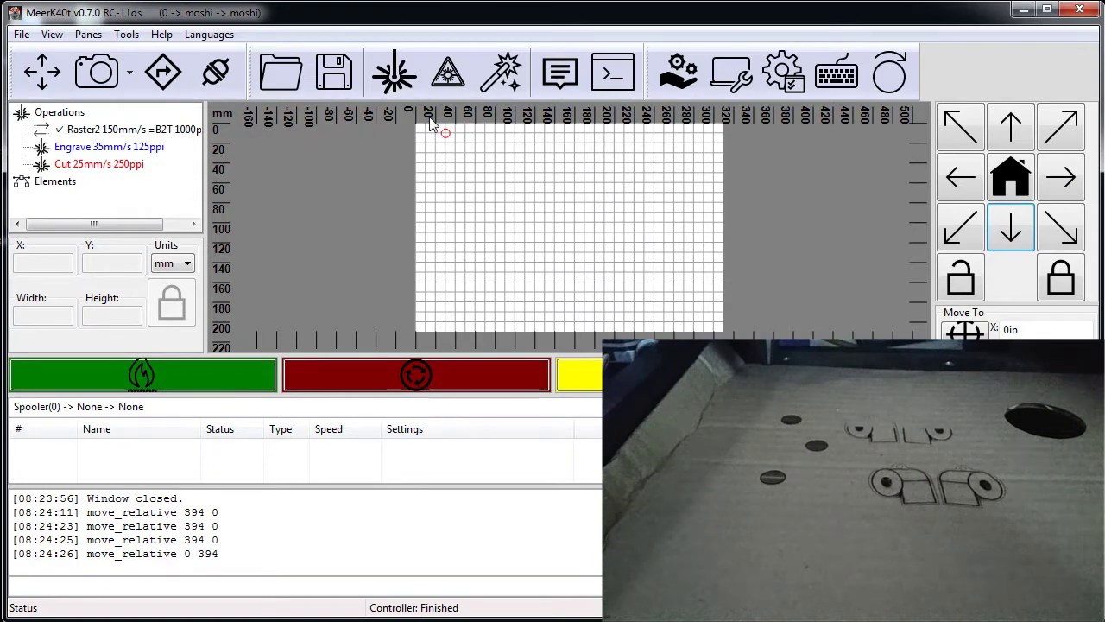
pyautogui.click(1049, 180)
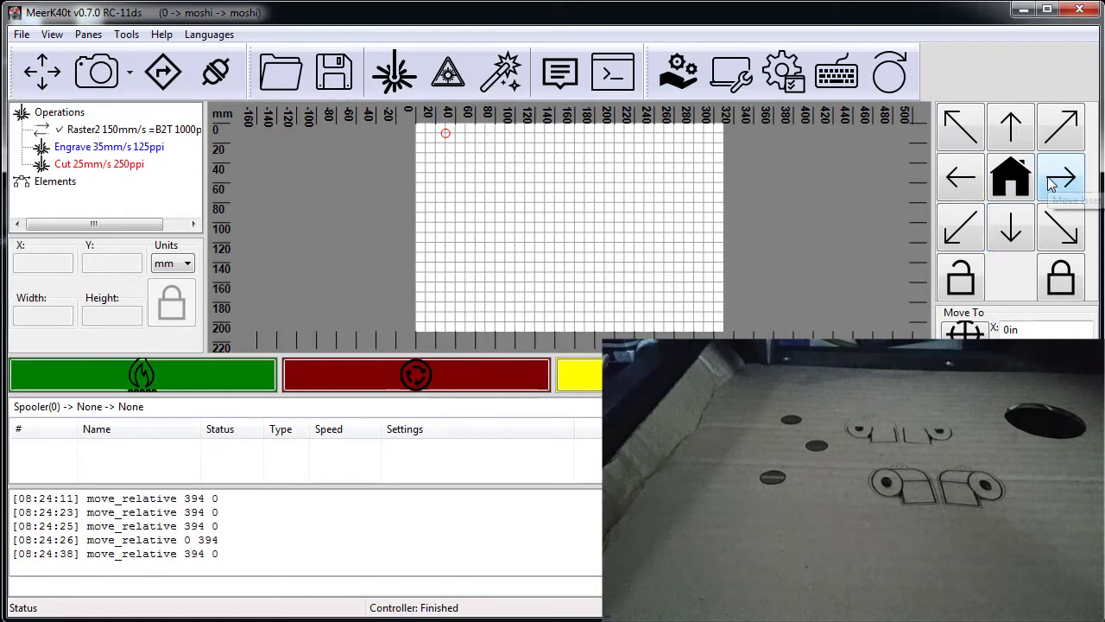
pyautogui.click(1049, 179)
pyautogui.click(1048, 176)
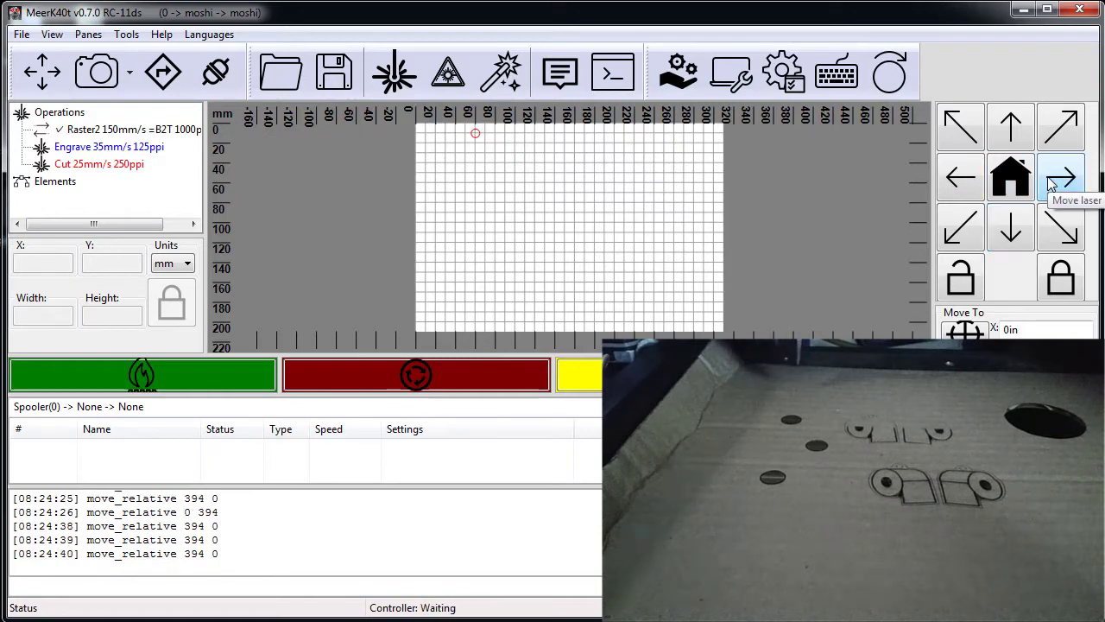
pyautogui.click(1048, 176)
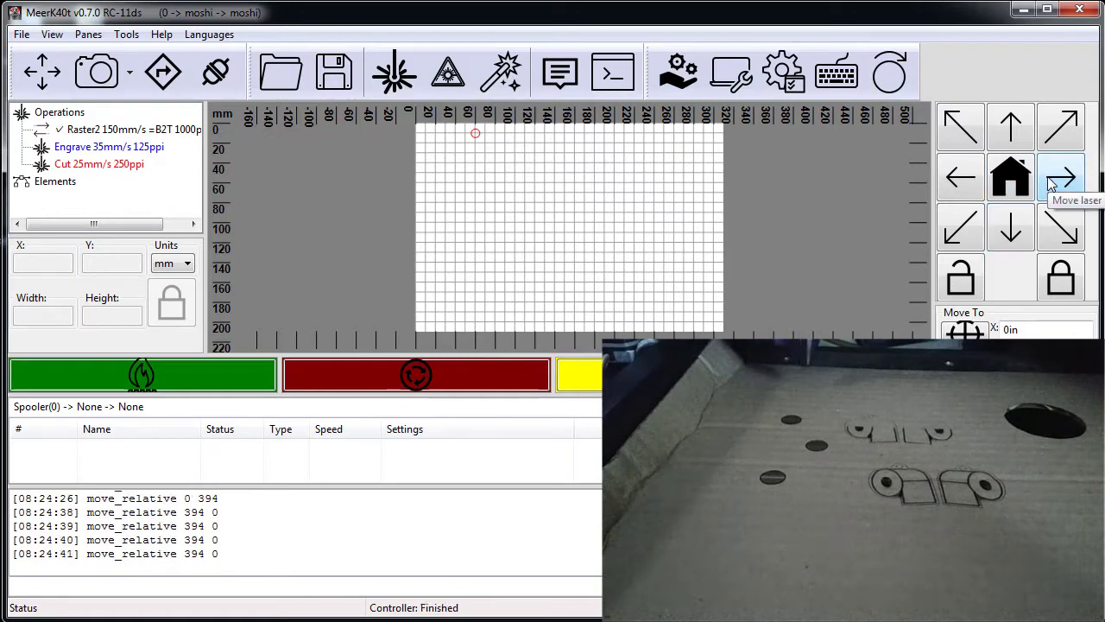
pyautogui.click(1024, 243)
pyautogui.click(1023, 246)
pyautogui.click(1023, 248)
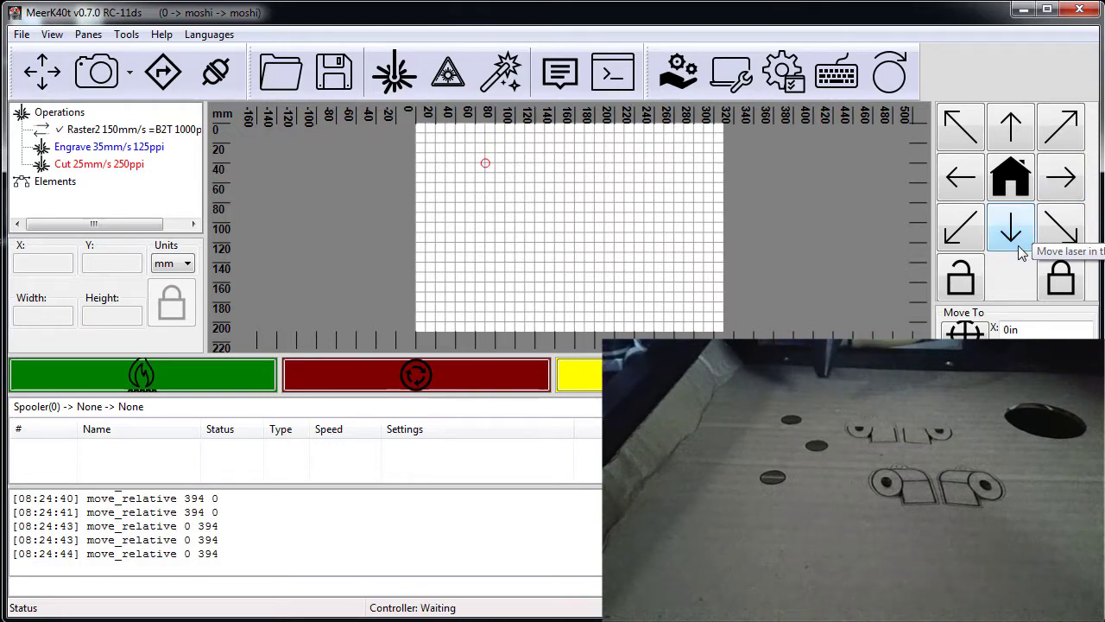
pyautogui.click(1024, 248)
pyautogui.click(1052, 192)
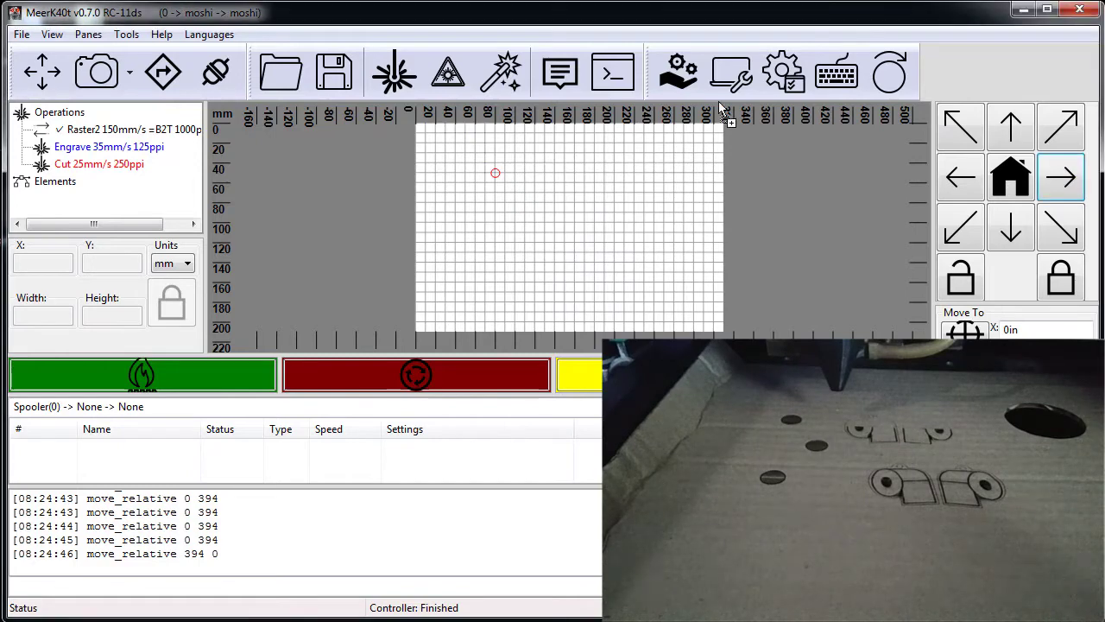
# Load TP earrings.svg onto the bed and move the design to about X 120.93 mm, Y 13.18 mm.
pyautogui.moveTo(1104, 184); pyautogui.dragTo(563, 185)
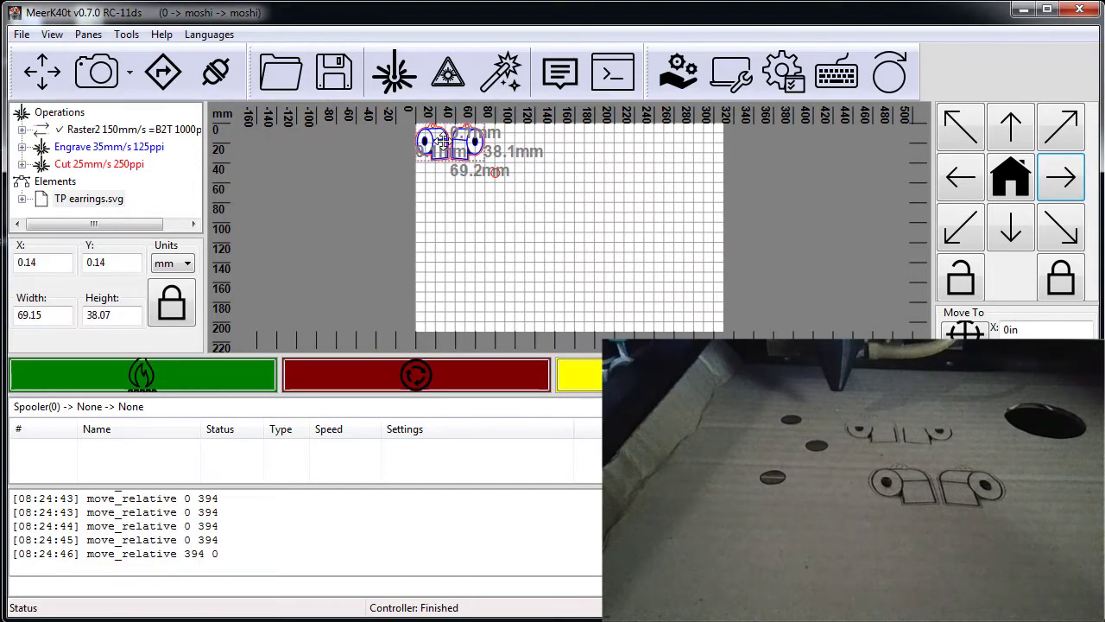
pyautogui.moveTo(443, 141); pyautogui.dragTo(563, 153)
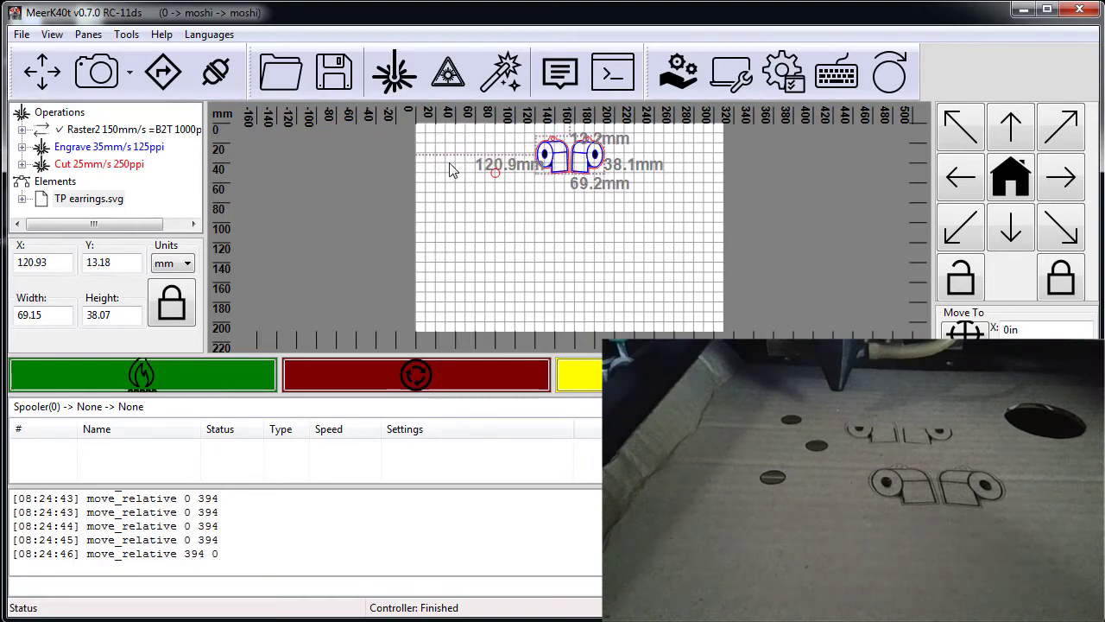
# Align the laser with the center of the selected earrings design and trace its hull, using the Navigation window.
pyautogui.click(173, 76)
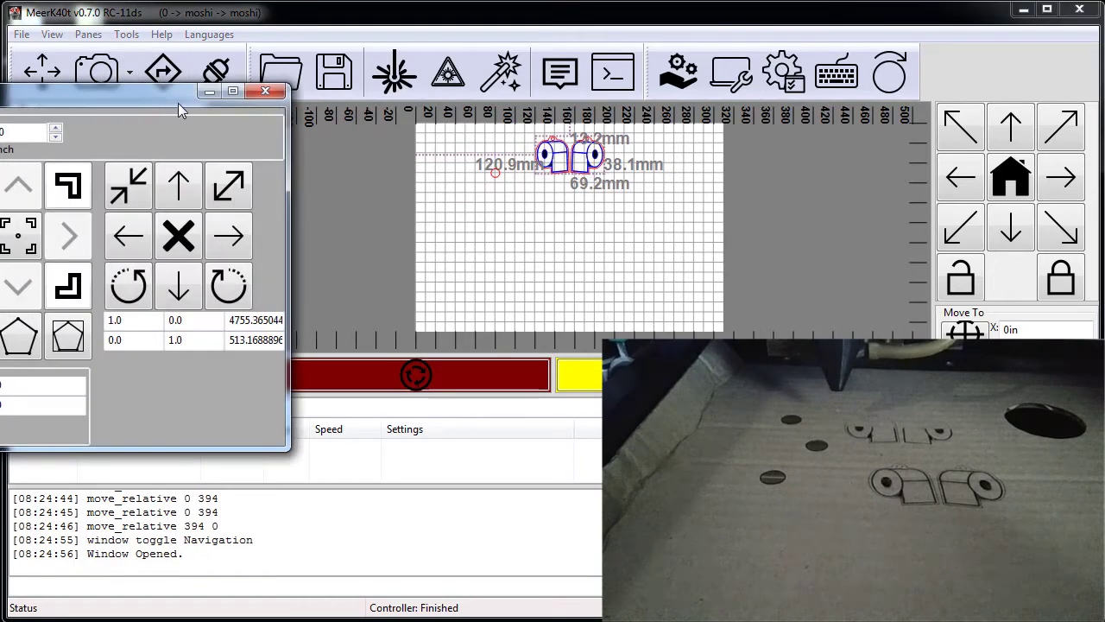
pyautogui.moveTo(178, 103); pyautogui.dragTo(700, 171)
pyautogui.click(550, 307)
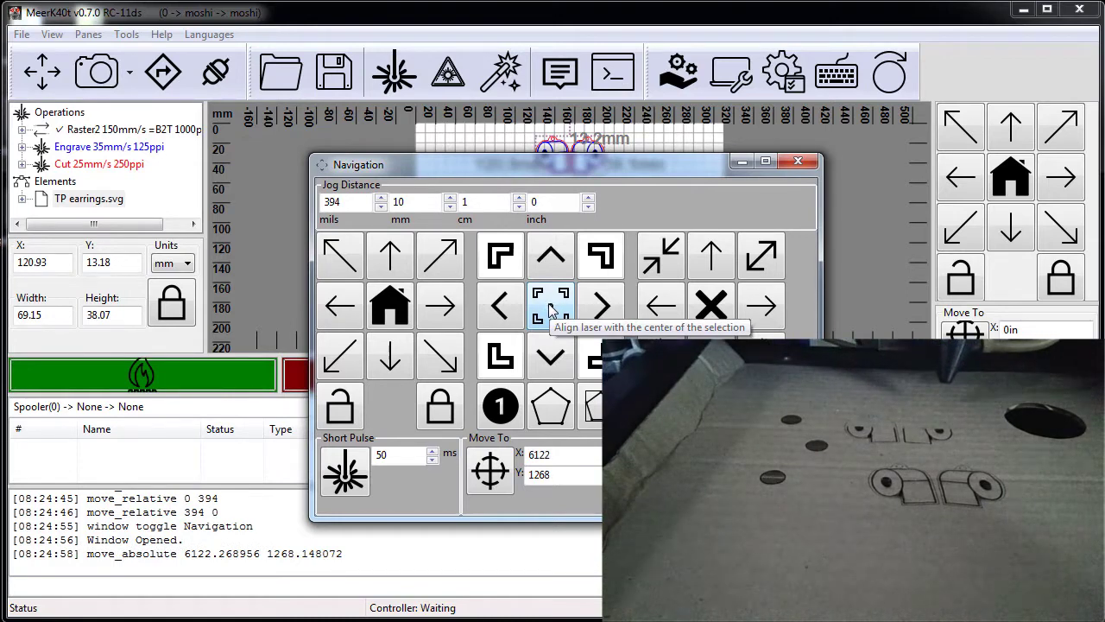
pyautogui.click(562, 419)
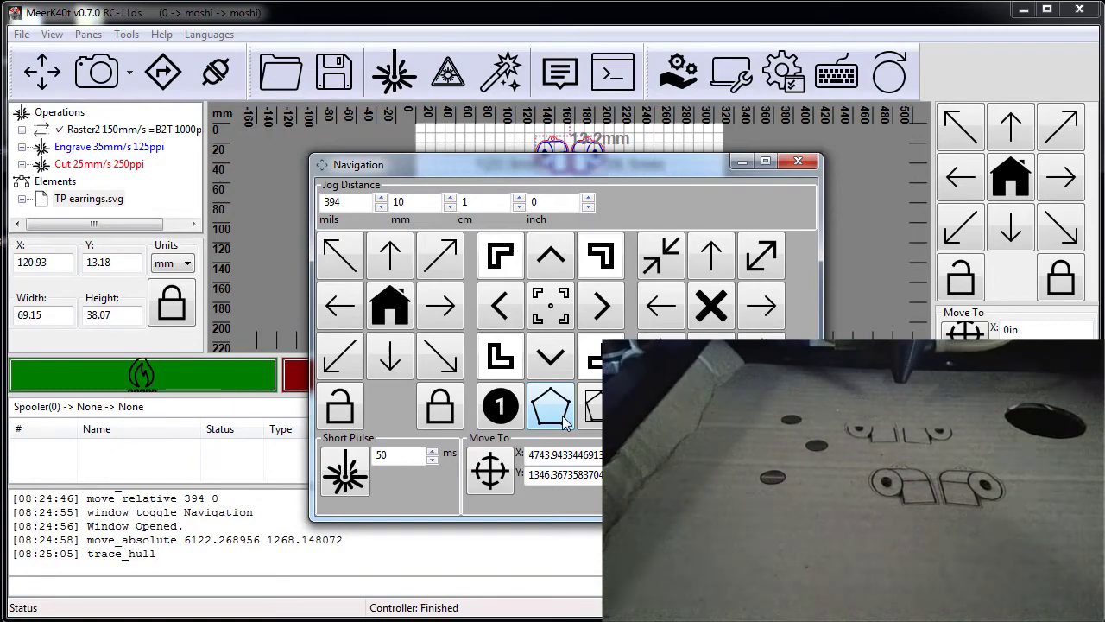
pyautogui.click(795, 162)
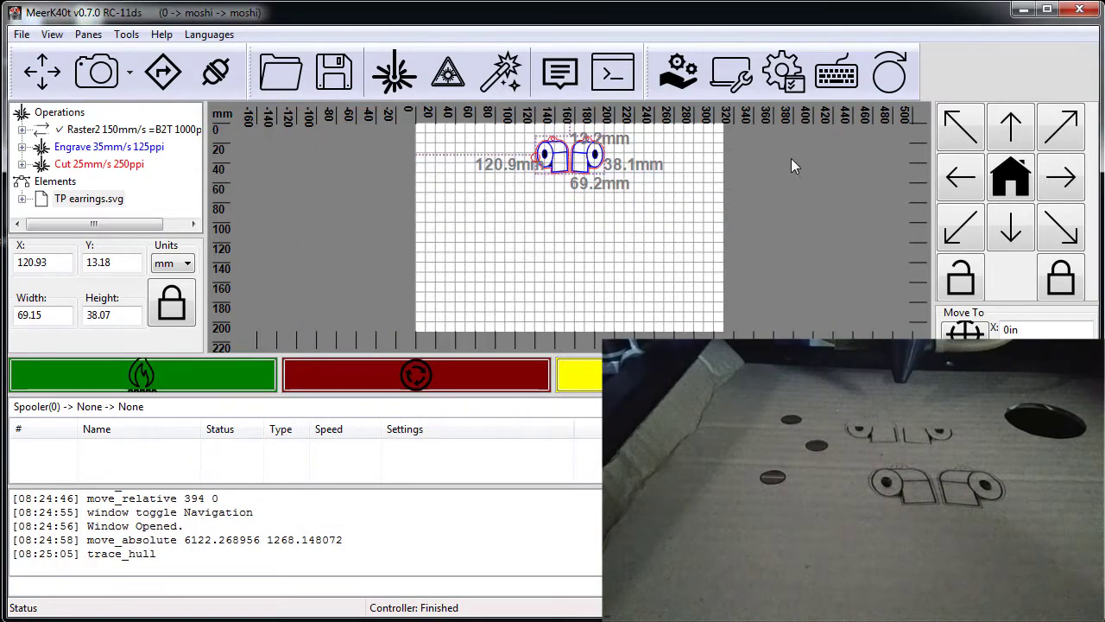
# Disable the Raster2 150mm/s operation so that it is skipped in the job.
pyautogui.click(86, 129)
pyautogui.rightClick(87, 130)
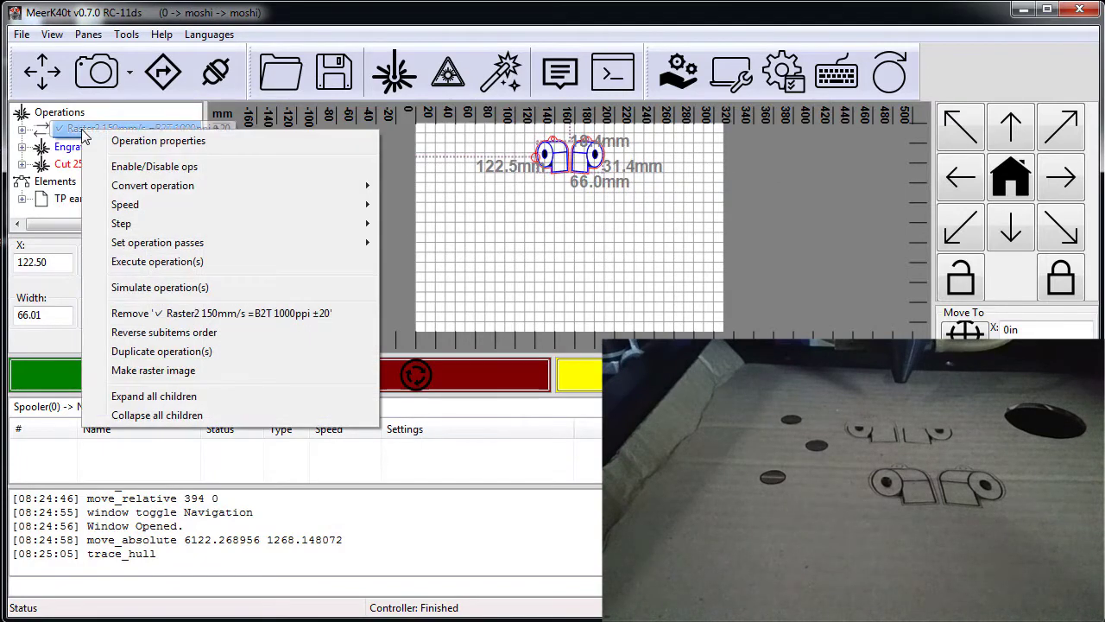
pyautogui.click(195, 169)
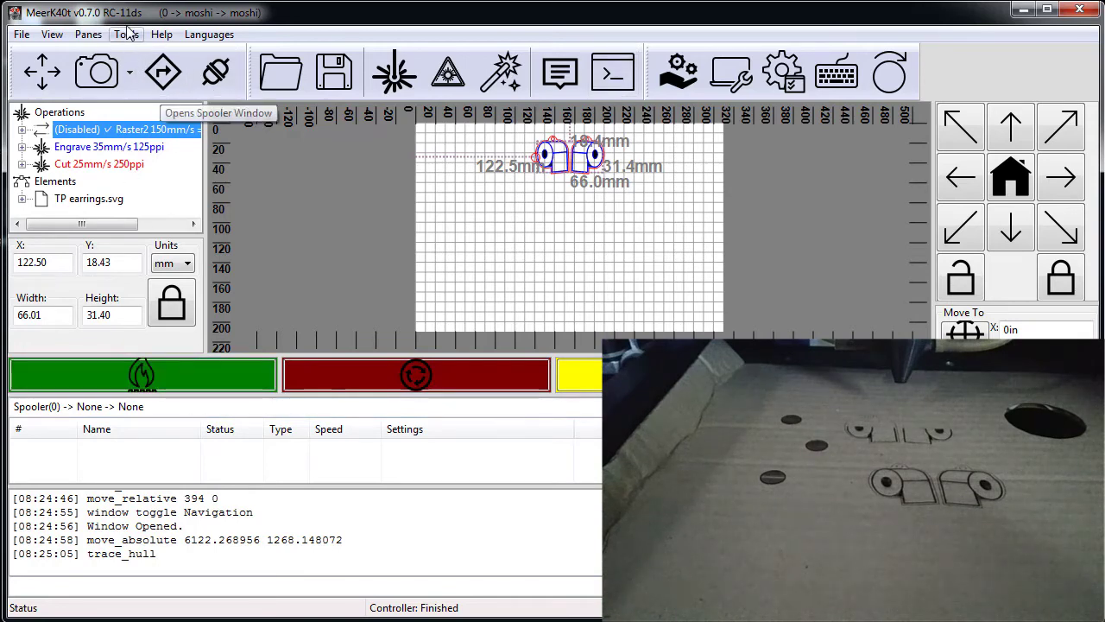
# Start the laser job with the enabled Engrave and Cut operations on the earrings design.
pyautogui.click(88, 35)
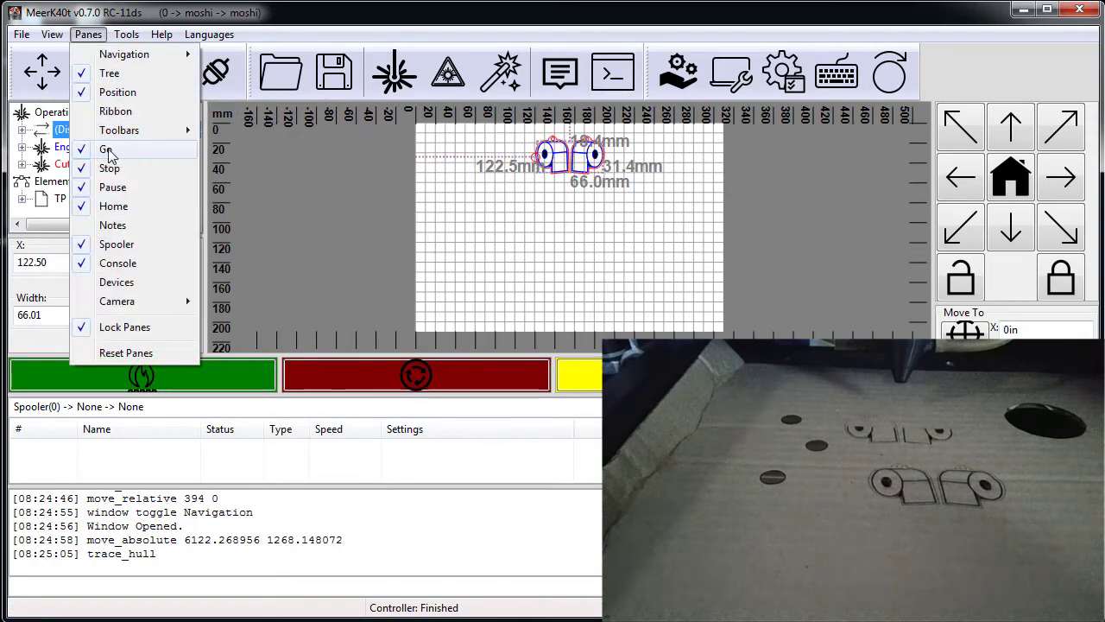
pyautogui.click(246, 14)
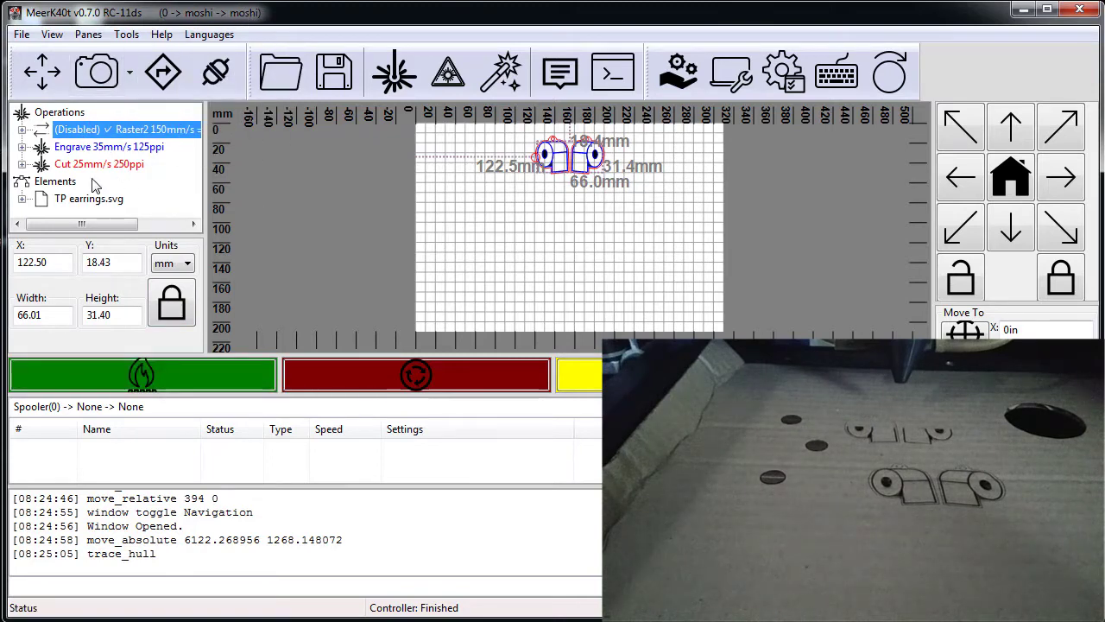
pyautogui.click(138, 378)
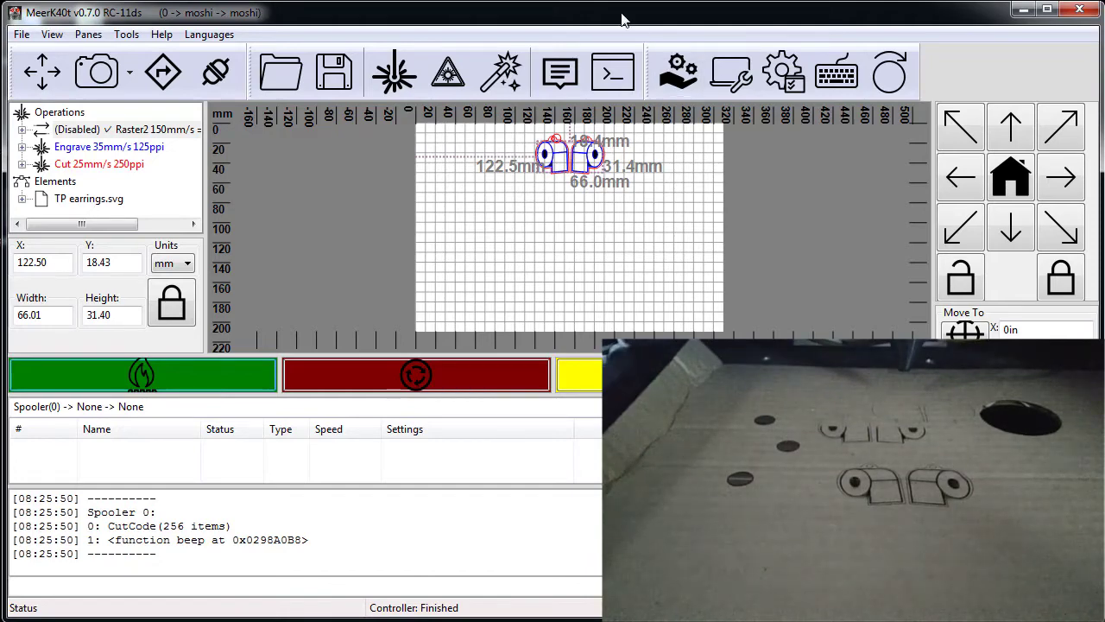
# Review the registered devices, and examine the USB connection and packet status in the Moshiboard controller window.
pyautogui.click(696, 70)
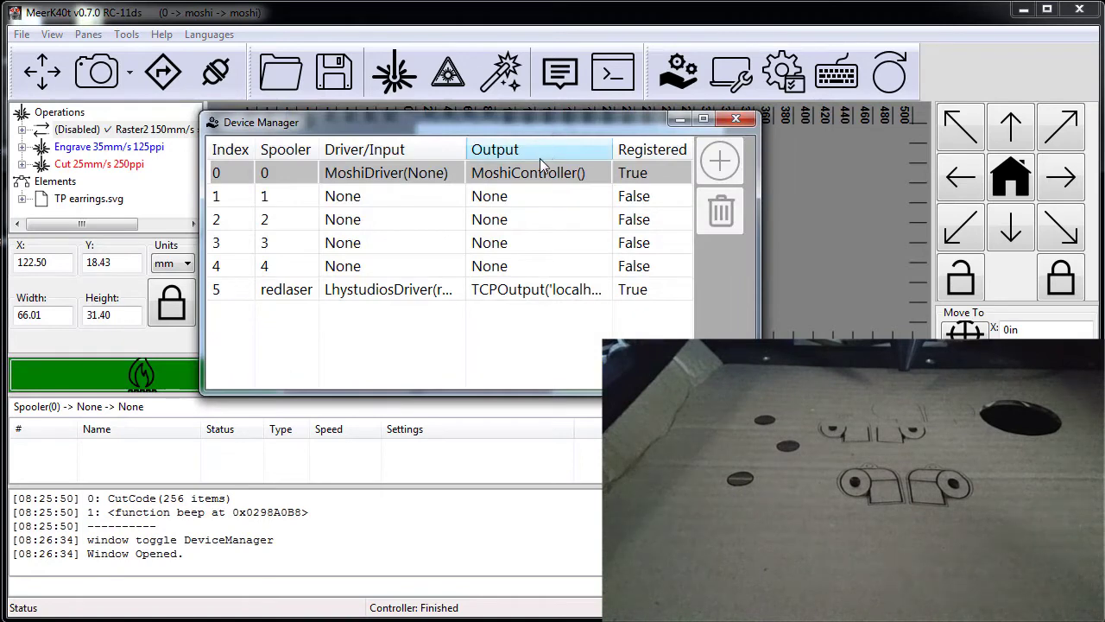
pyautogui.click(735, 122)
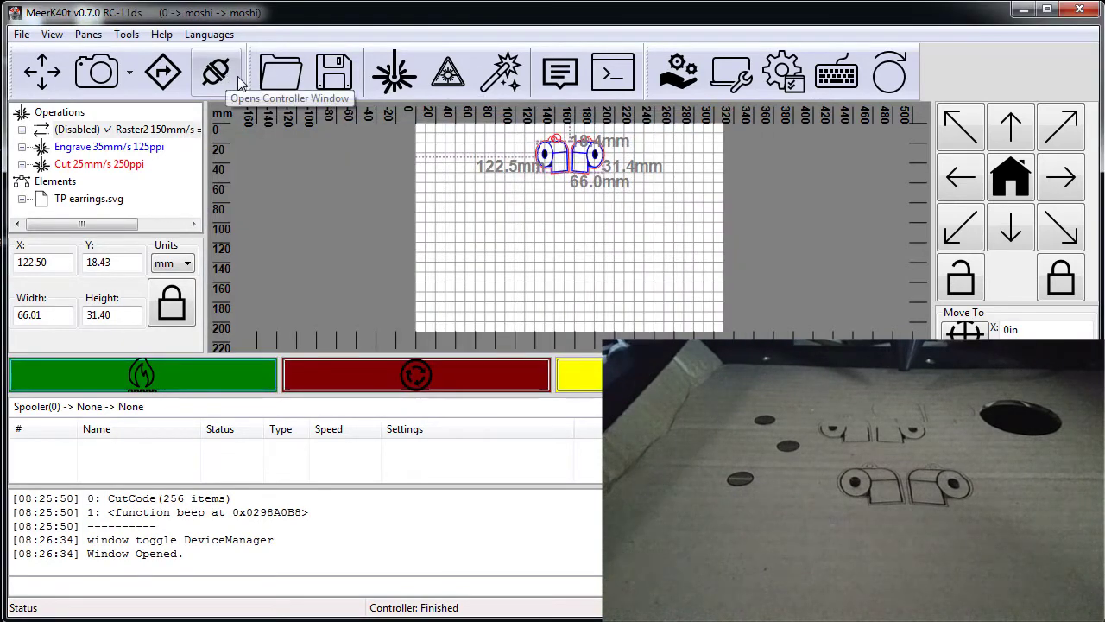
pyautogui.click(238, 76)
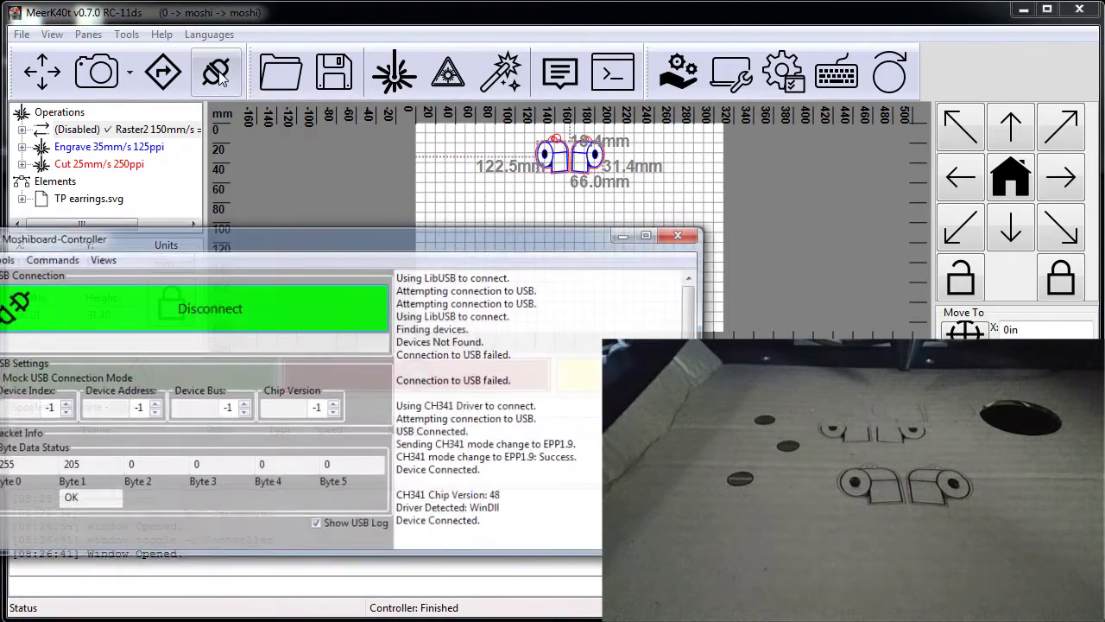
pyautogui.moveTo(239, 240); pyautogui.dragTo(503, 154)
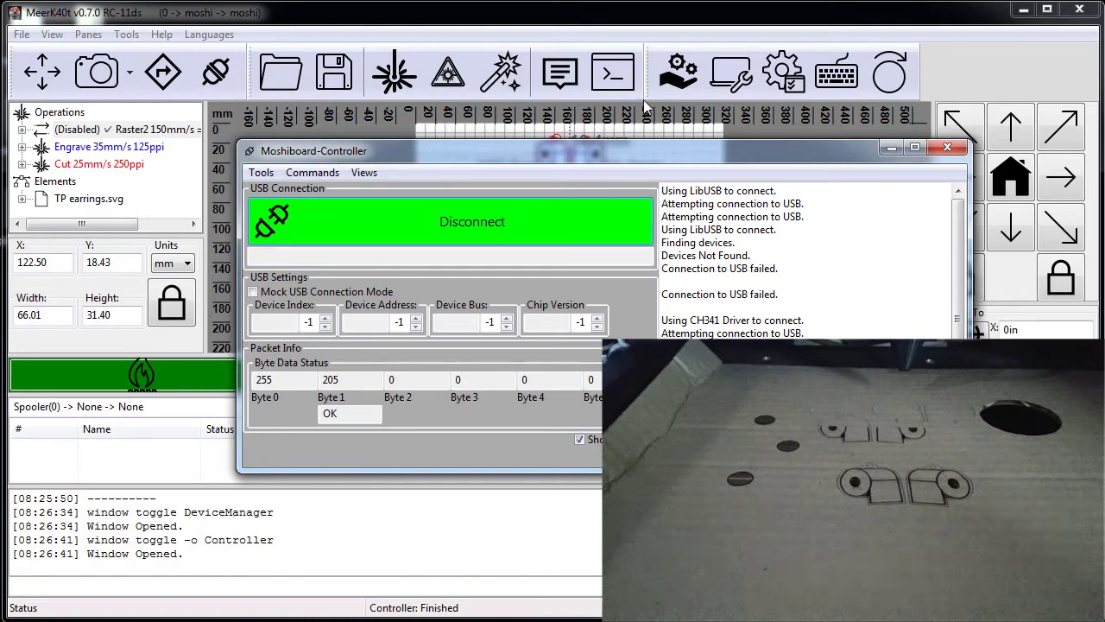
# Examine the Moshiboard preferences alongside the controller window, and close the controller.
pyautogui.click(732, 76)
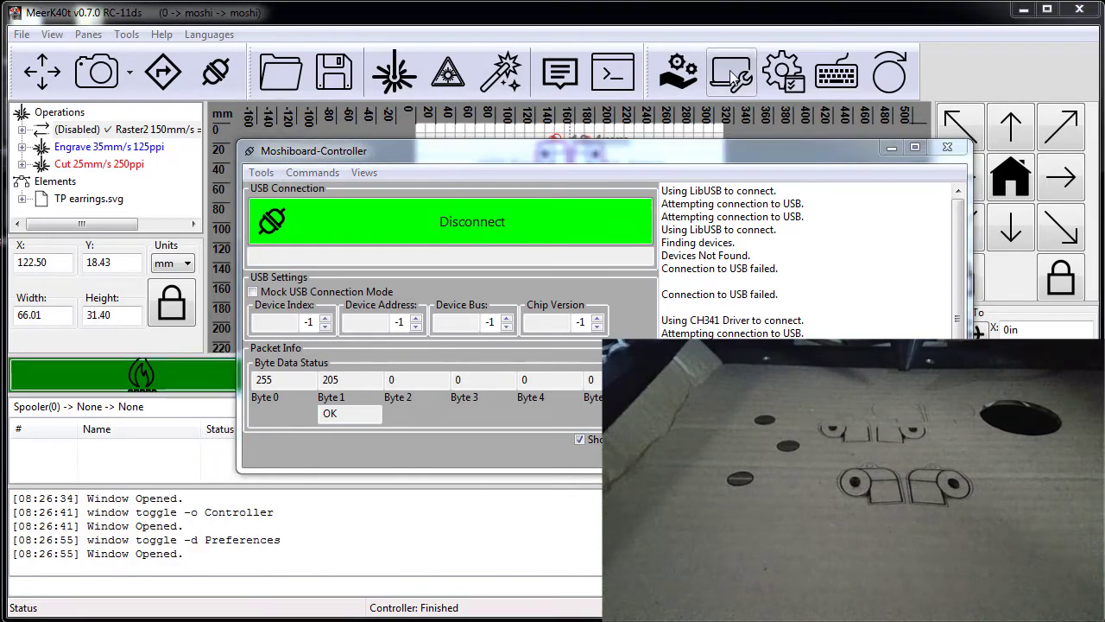
pyautogui.moveTo(17, 90); pyautogui.dragTo(861, 235)
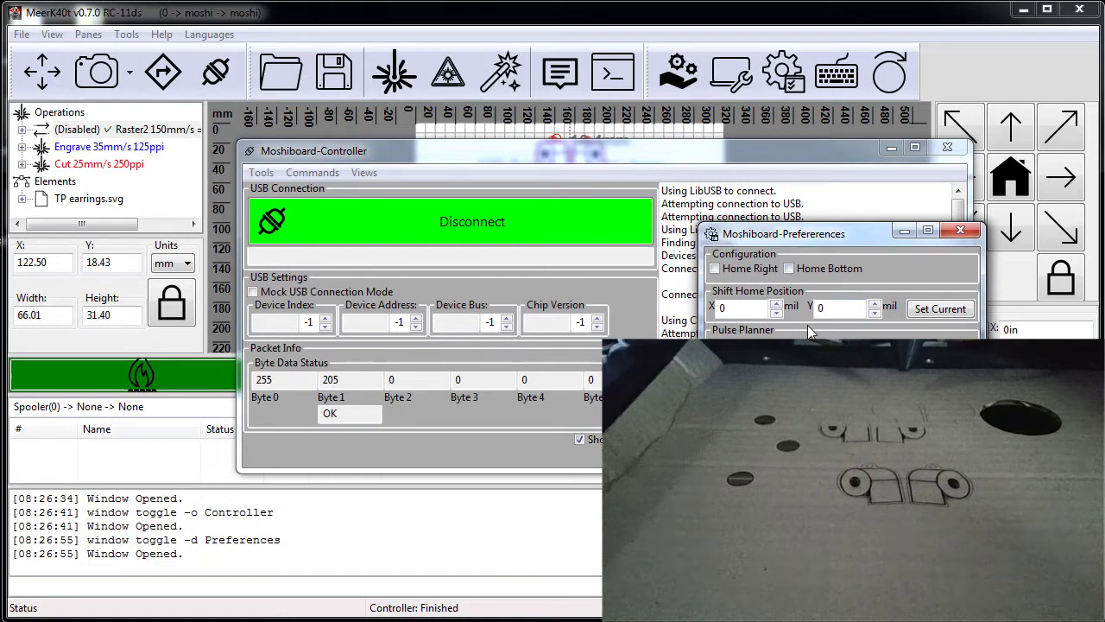
pyautogui.moveTo(885, 231); pyautogui.dragTo(724, 315)
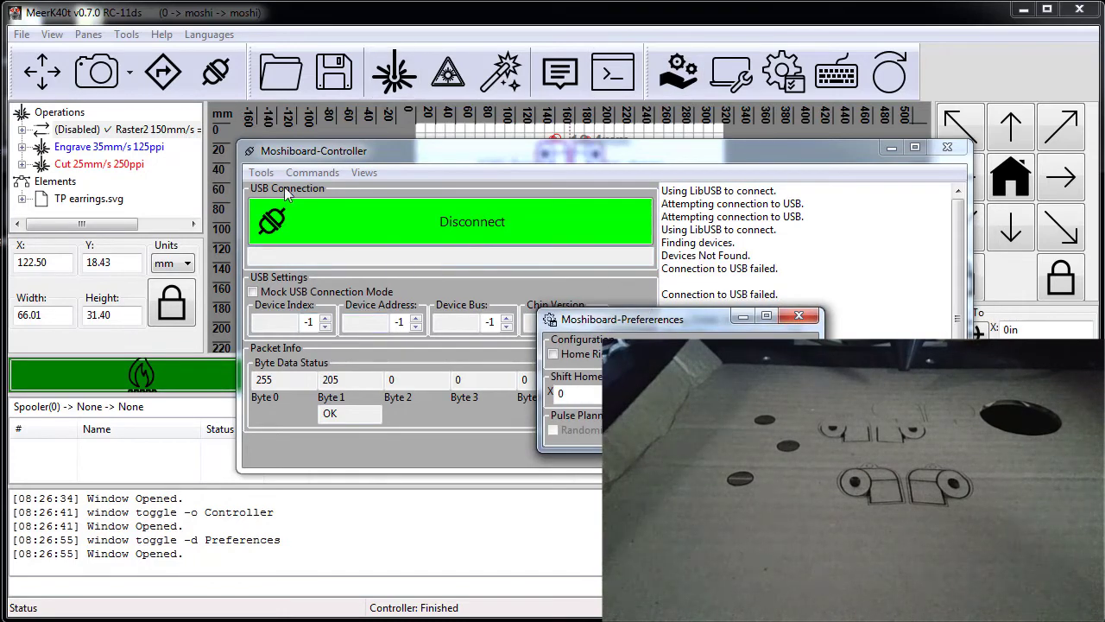
pyautogui.moveTo(363, 150); pyautogui.dragTo(292, 135)
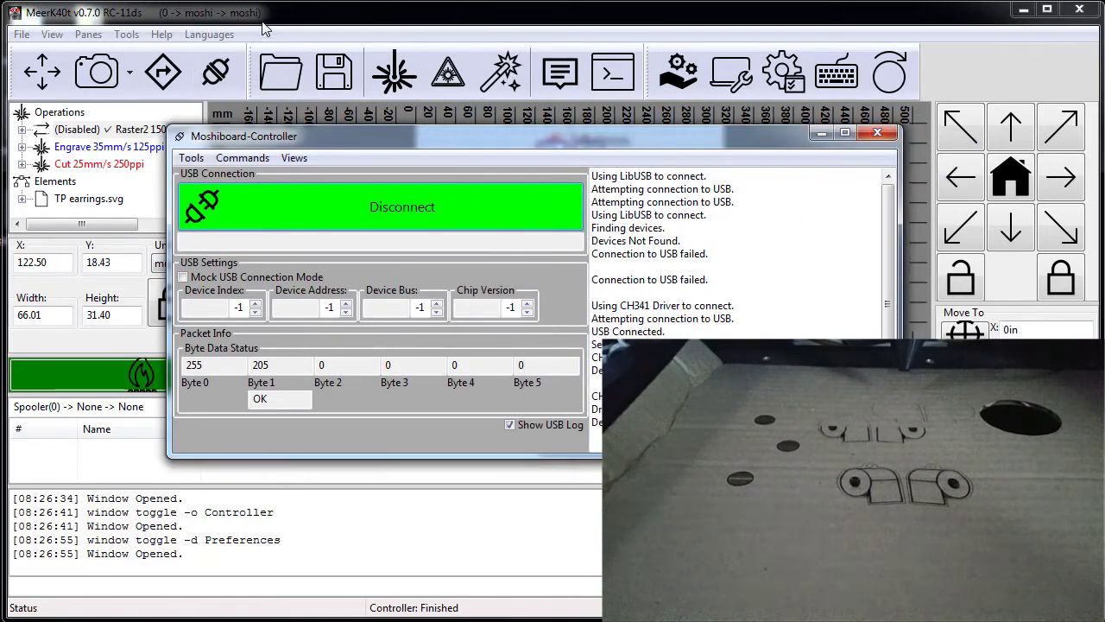
pyautogui.click(876, 134)
# Close the Moshiboard preferences and send the laser head to its home position.
pyautogui.moveTo(712, 325); pyautogui.dragTo(696, 205)
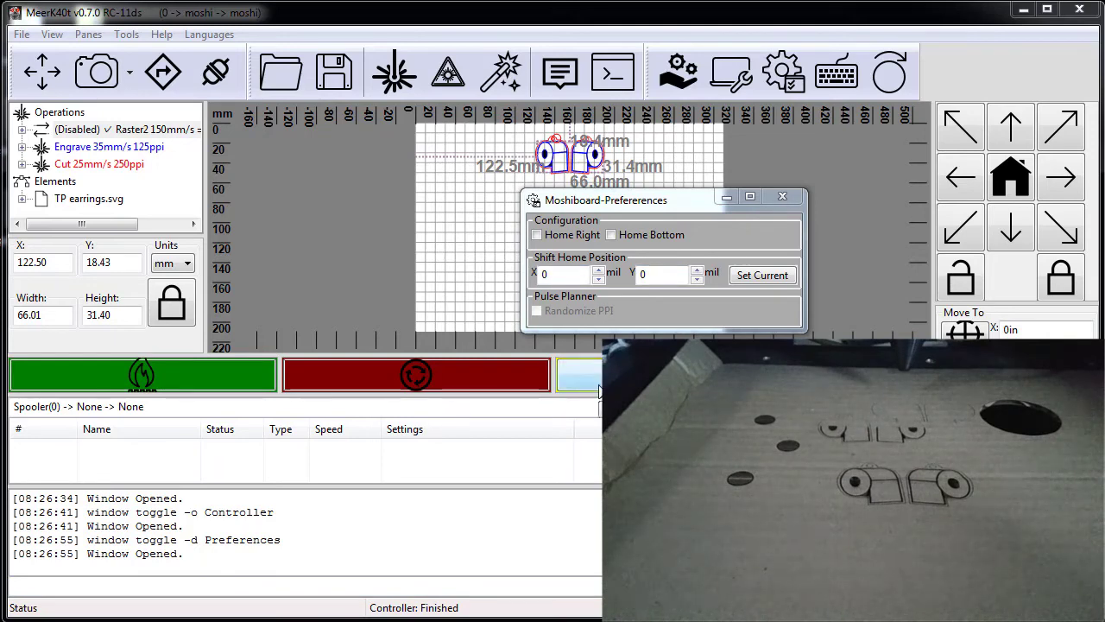
pyautogui.click(794, 200)
pyautogui.click(1010, 180)
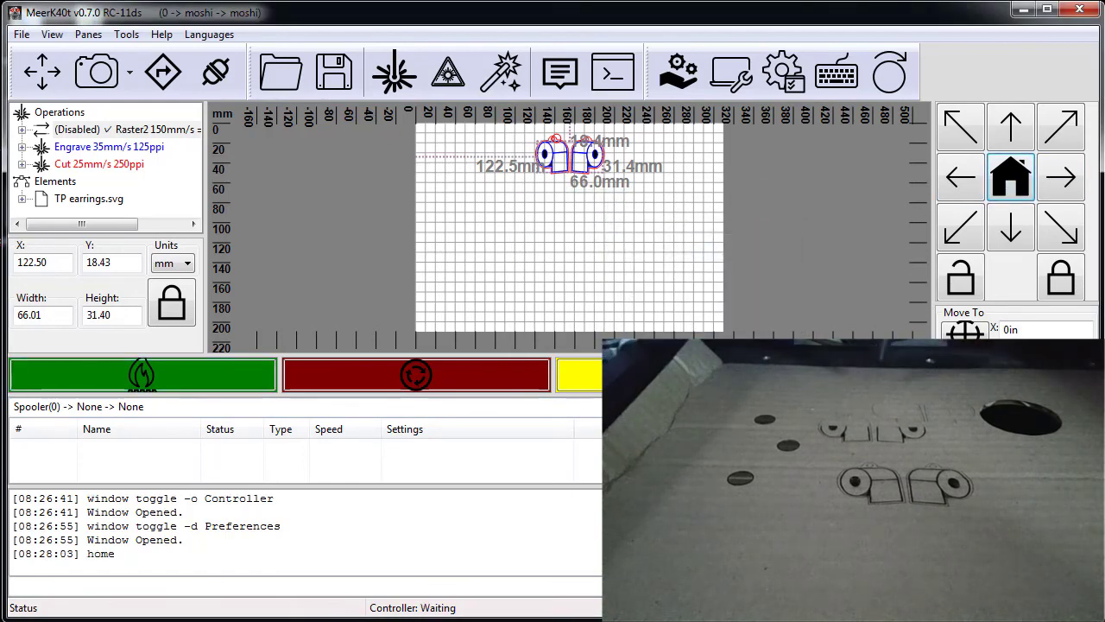